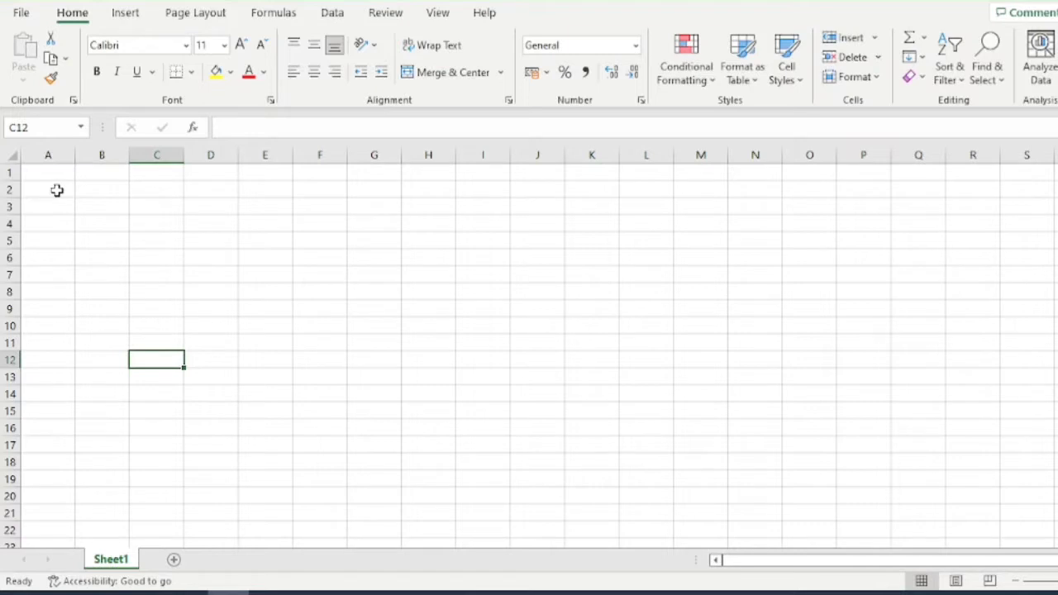
Enter the row label FOOD in cell A2.
left_click(57, 190)
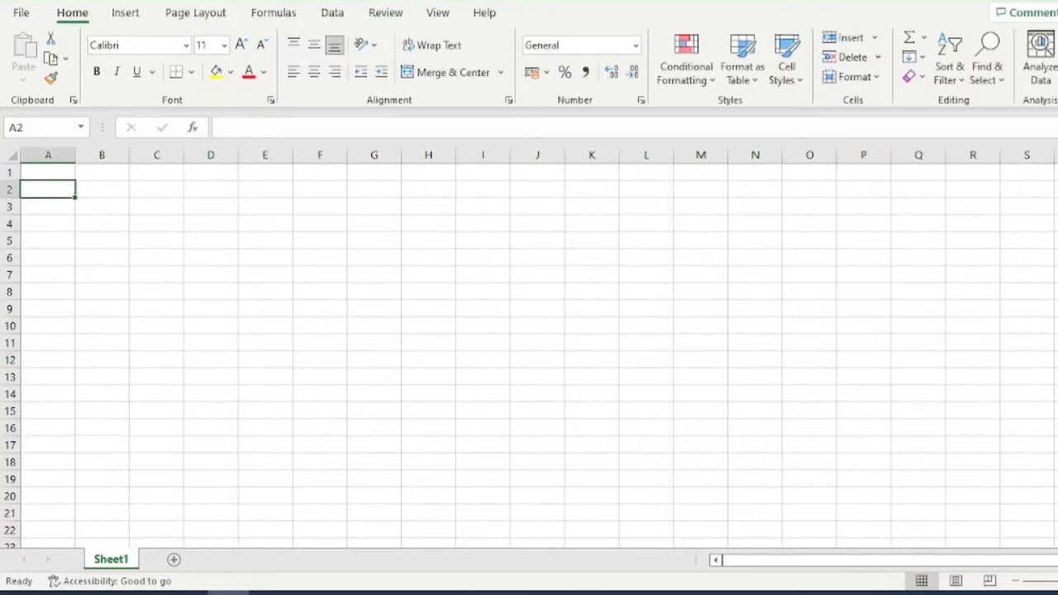
type("F")
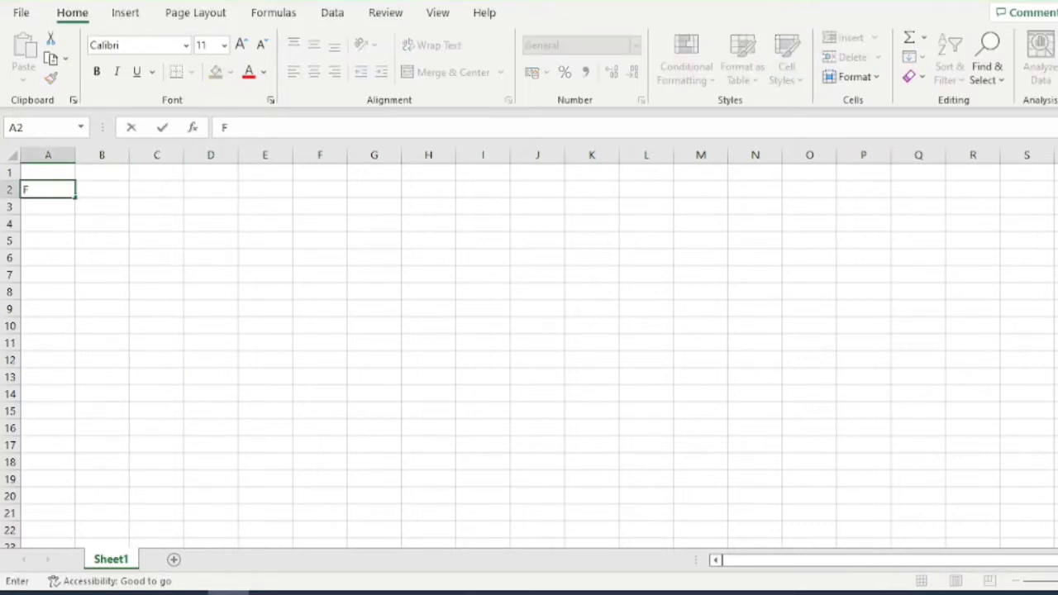
type("OOD")
key("Tab")
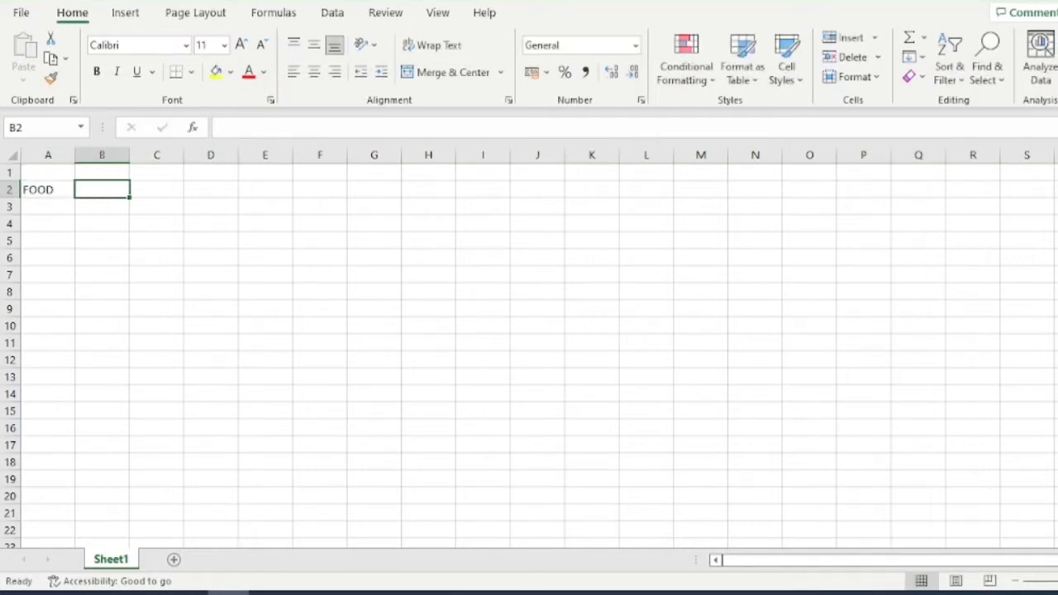
Enter the column headings 1st Week, 2nd Week, 3rd Week and 4th Week in cells B1 to E1.
left_click(102, 172)
type("1s")
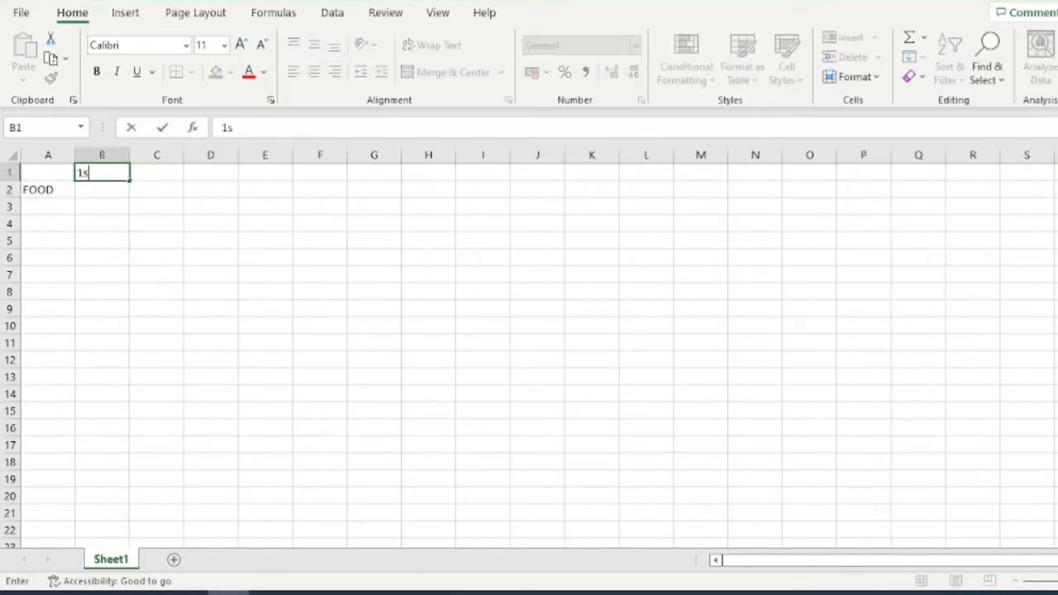
type("t Week")
key("Tab")
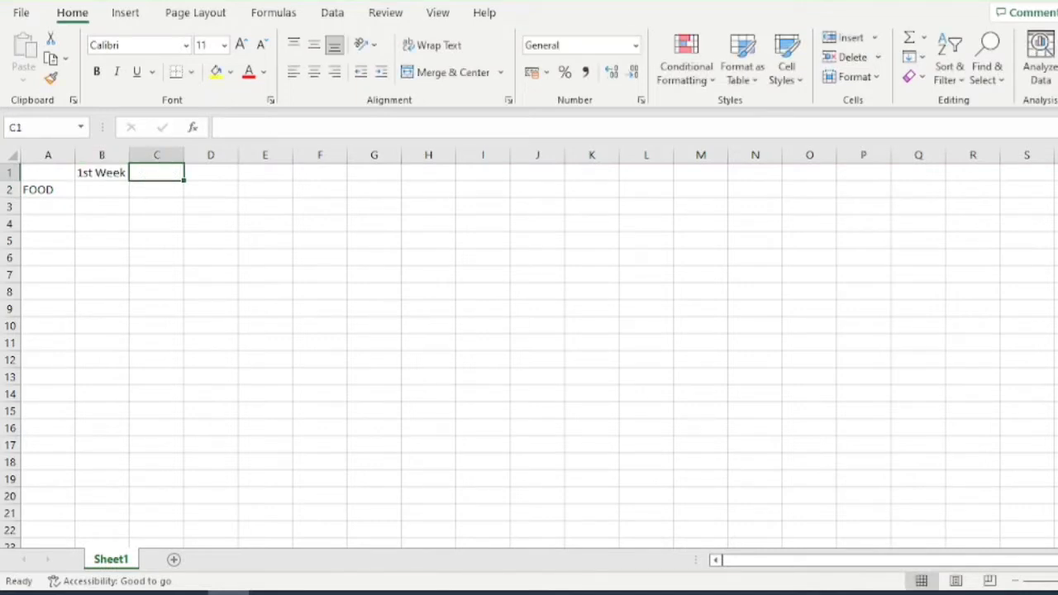
type("2nd Week")
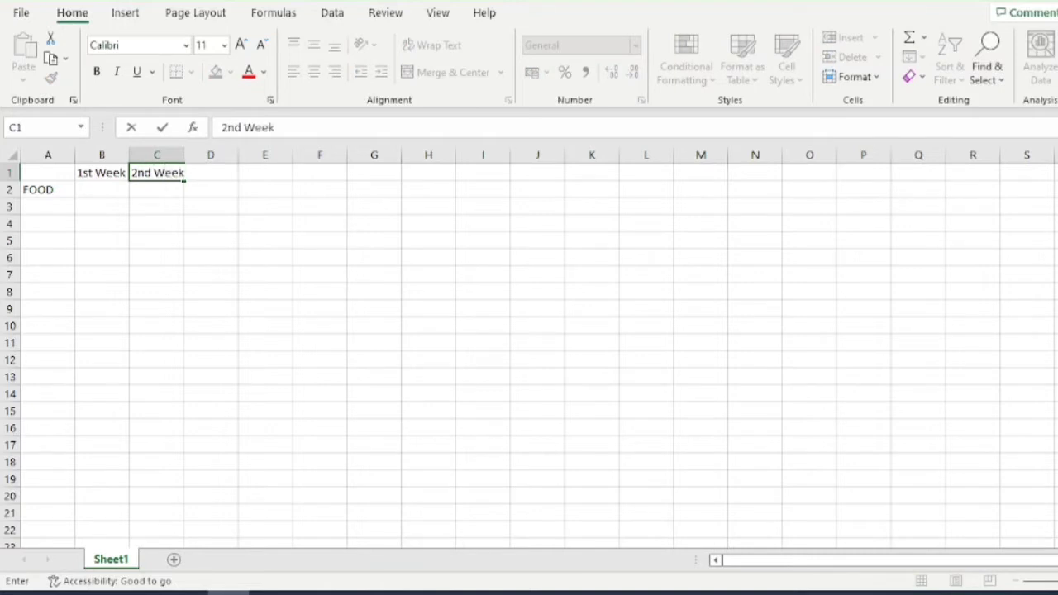
key("Tab")
type("3rd")
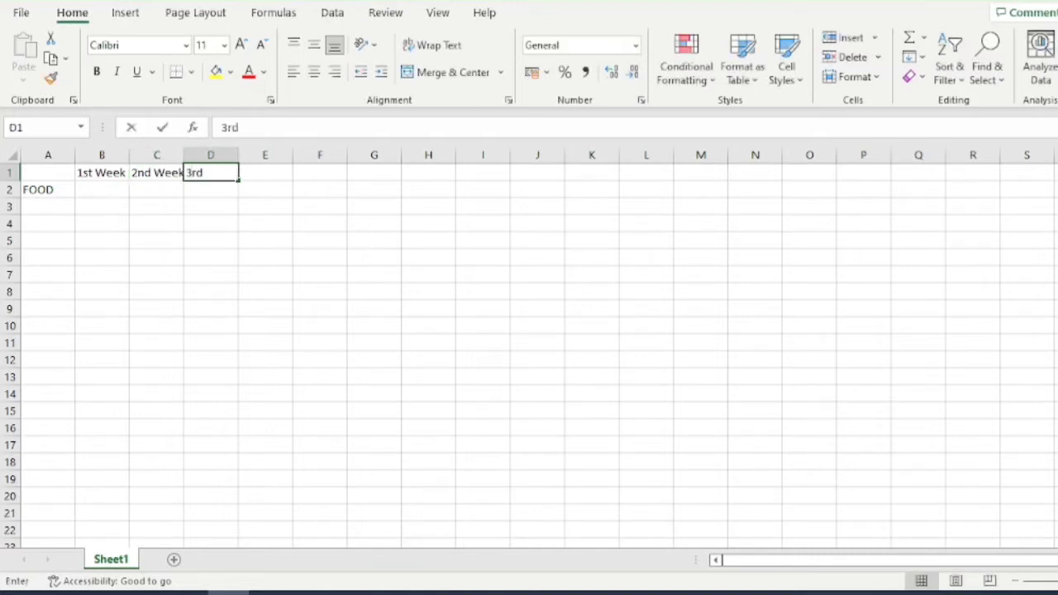
type(" Week")
key("Tab")
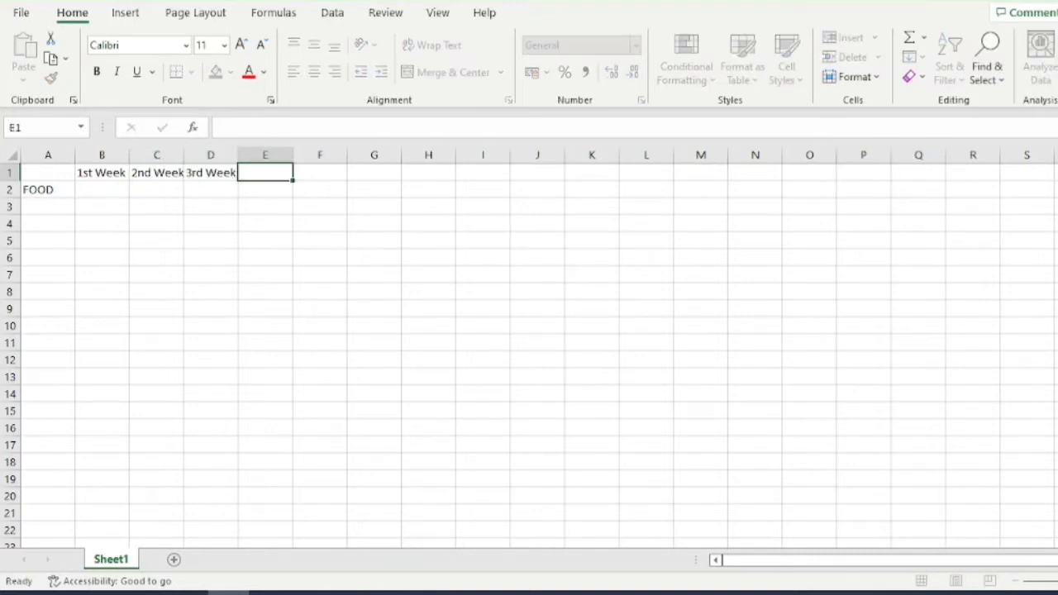
type("4th Week")
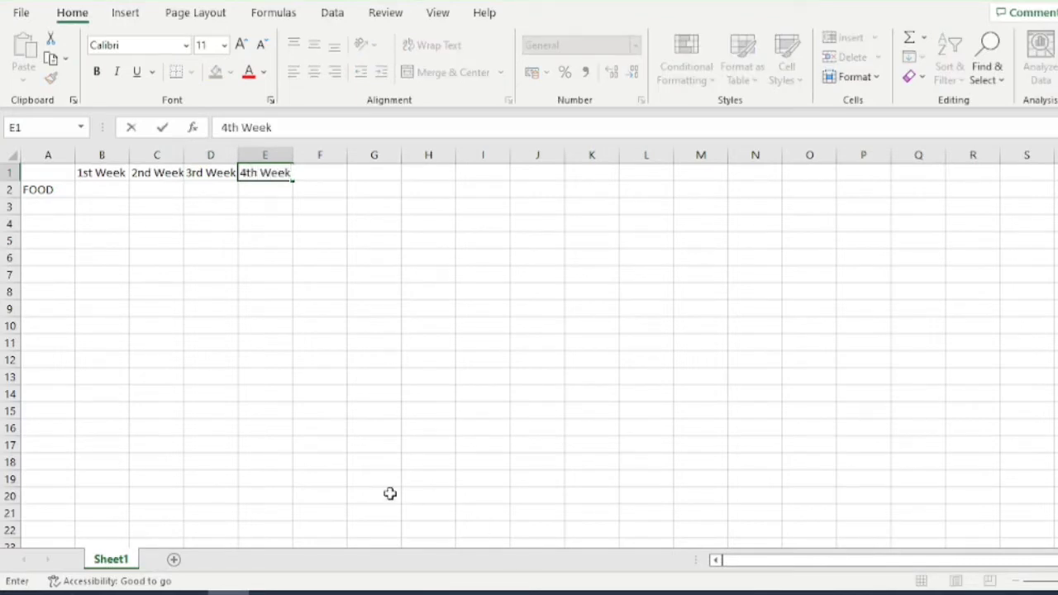
Extend the label in cell A2 to read FOOD CONSUMED IN SEPTEMBER, 2022.
left_click(47, 189)
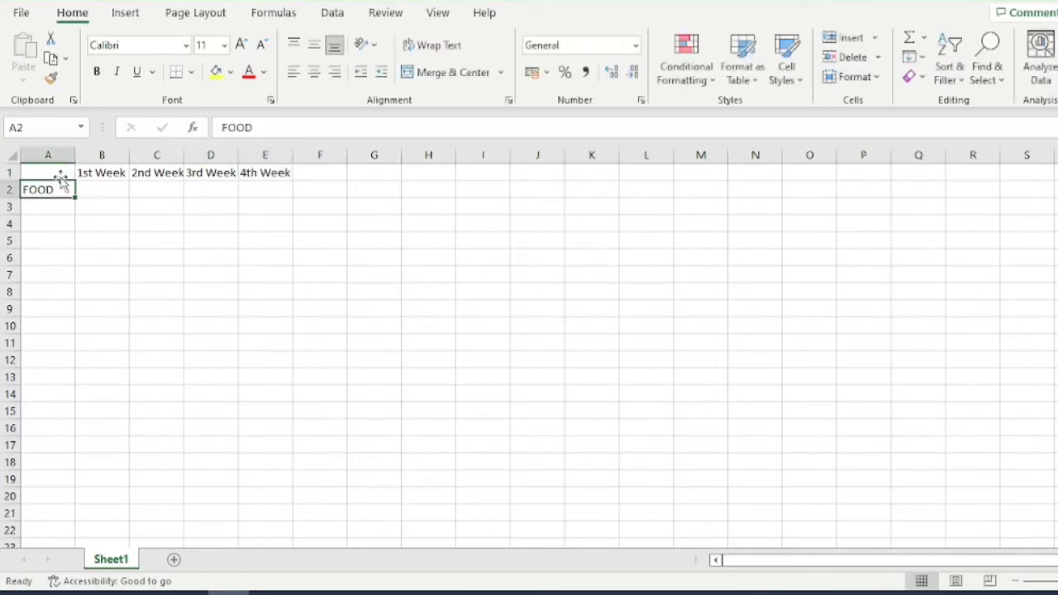
left_click(318, 132)
type("c")
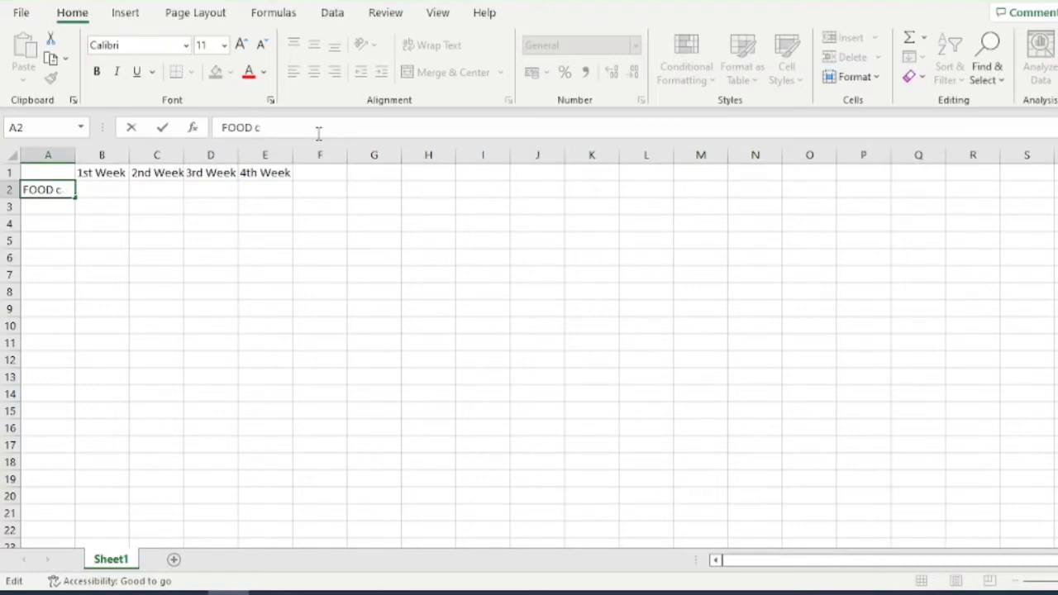
type("o CONSUMED")
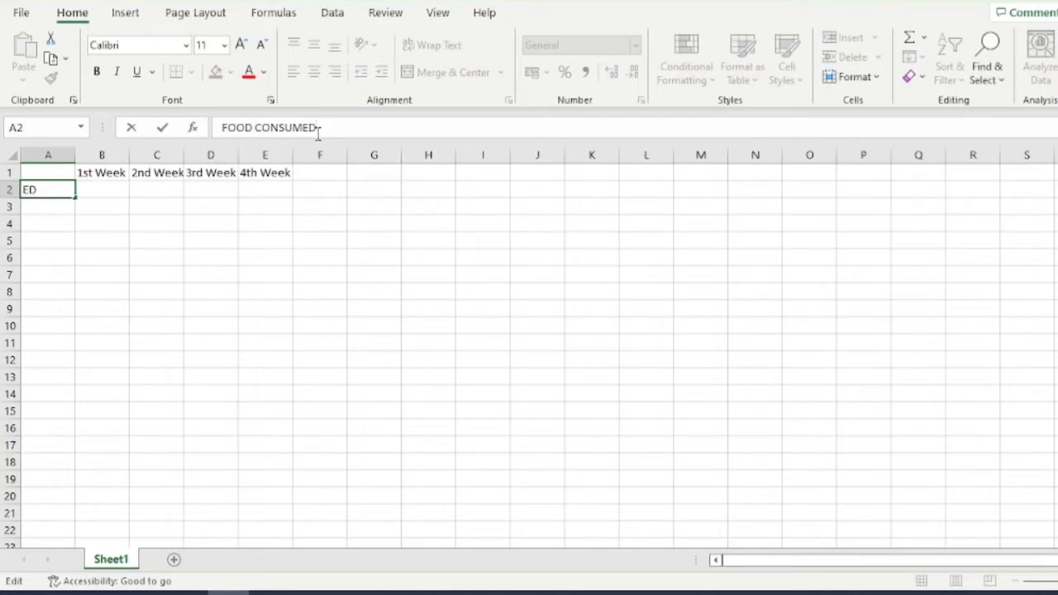
type(" IN O")
key("BackSpace")
type("SEPTEMBER")
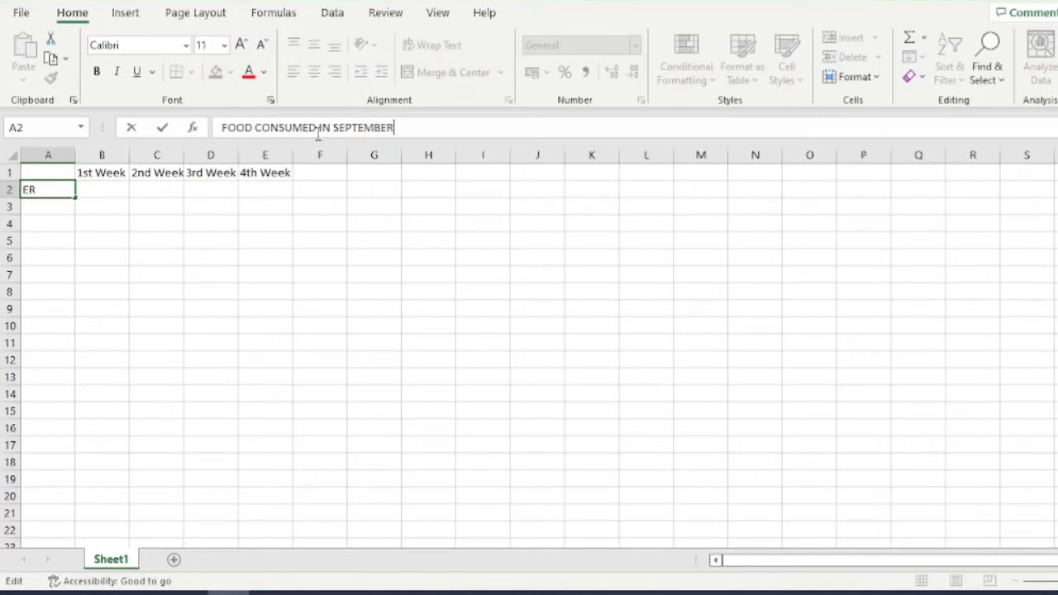
type(", 2022")
left_click(250, 261)
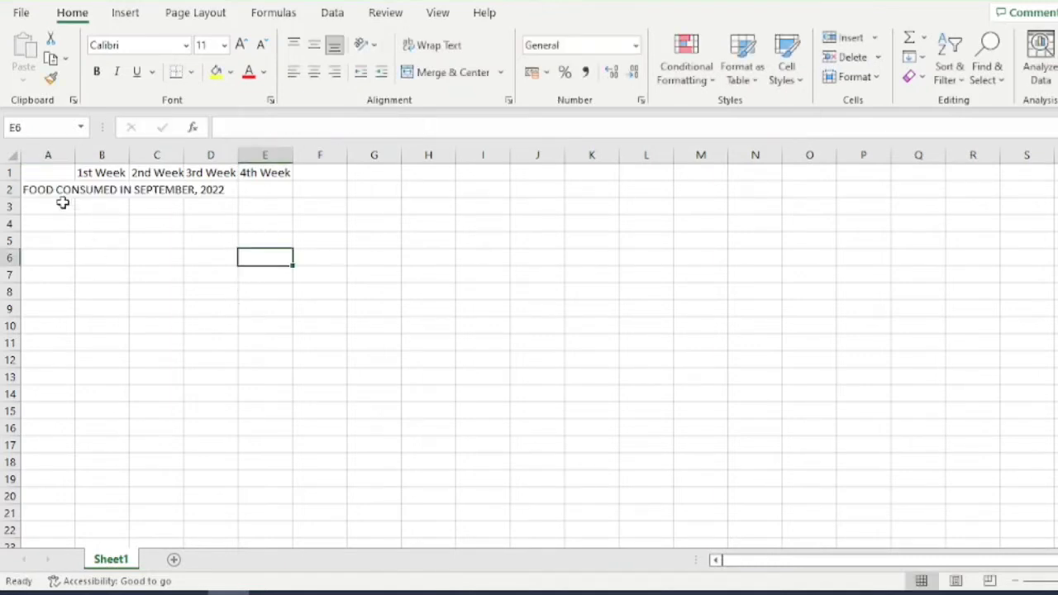
Widen column A to about double its width and wrap the text of the label in cell A2.
left_click_drag(75, 157, 129, 157)
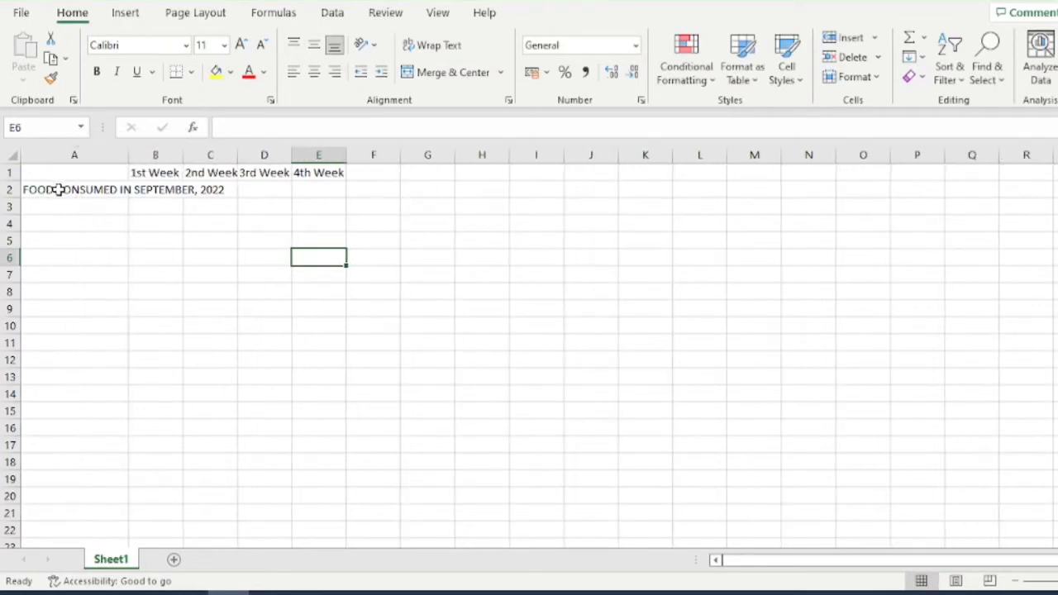
left_click(58, 190)
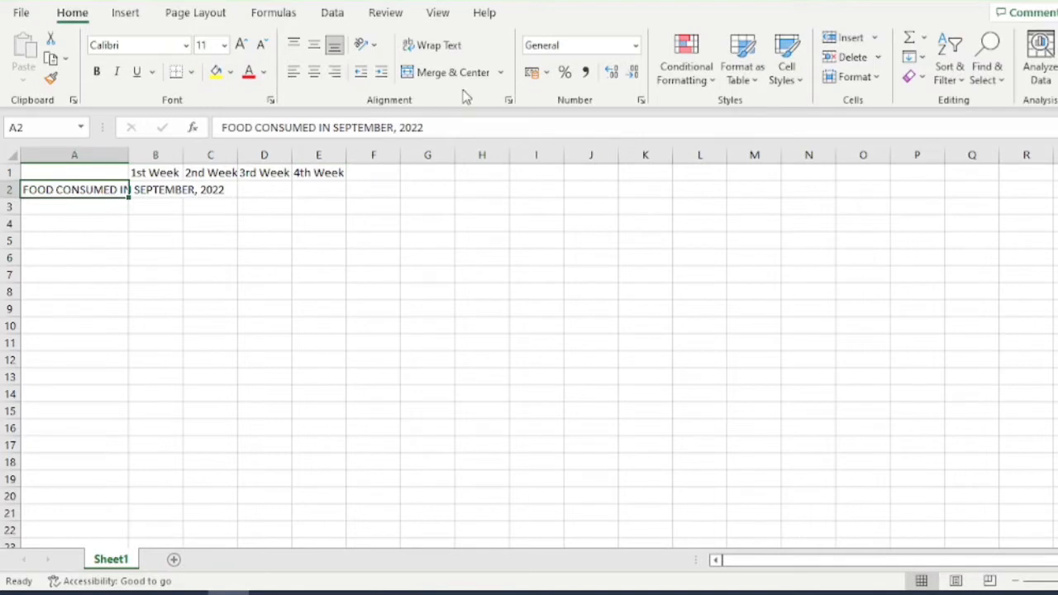
left_click(437, 47)
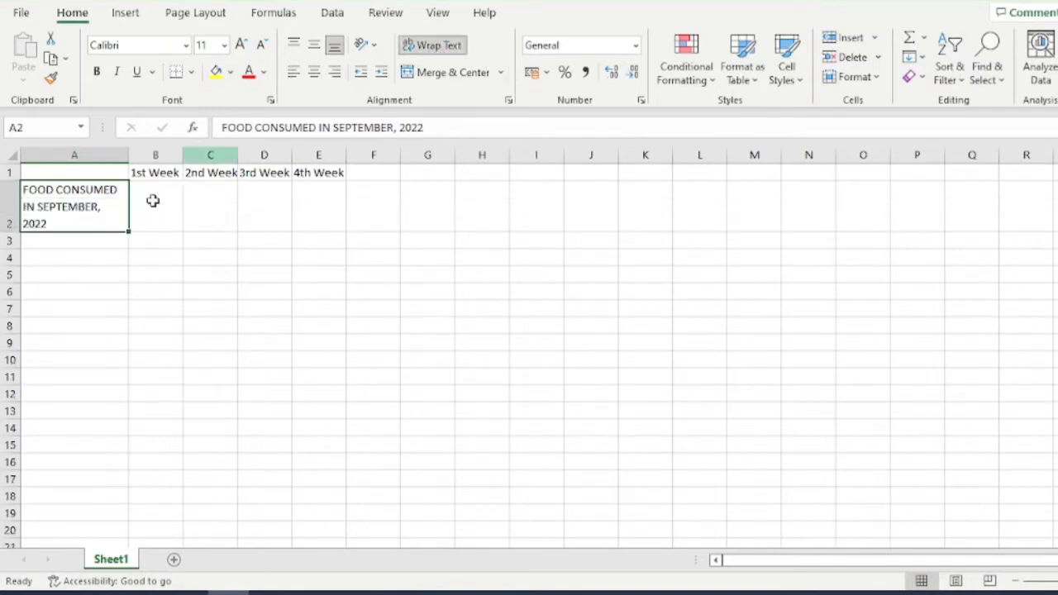
left_click(146, 340)
Enter the weekly amounts 2500, 3000, 2000 and 3500 in cells B2 to E2.
left_click(156, 214)
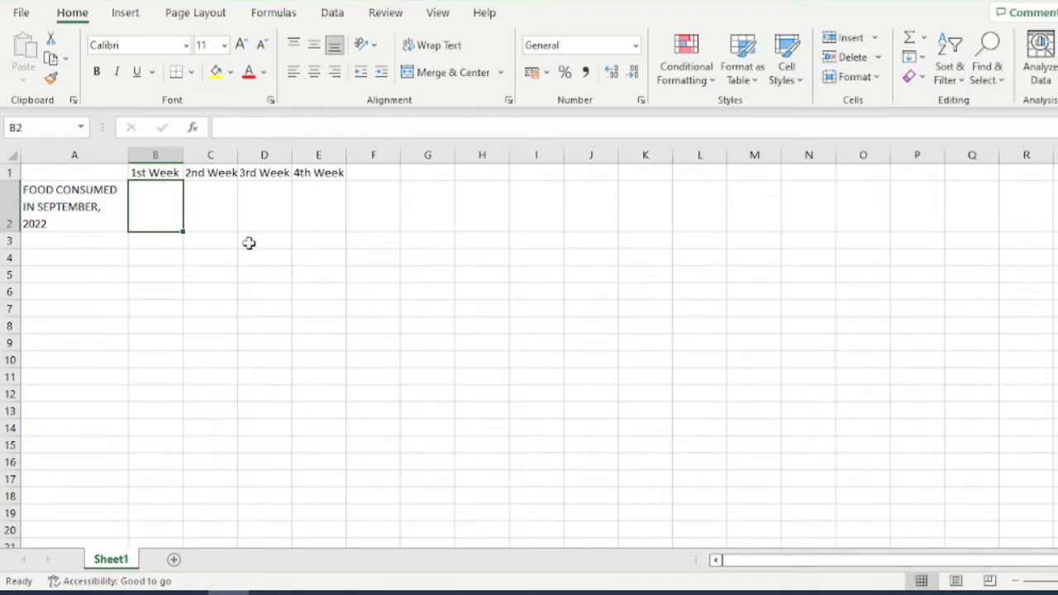
type("2500")
key("Tab")
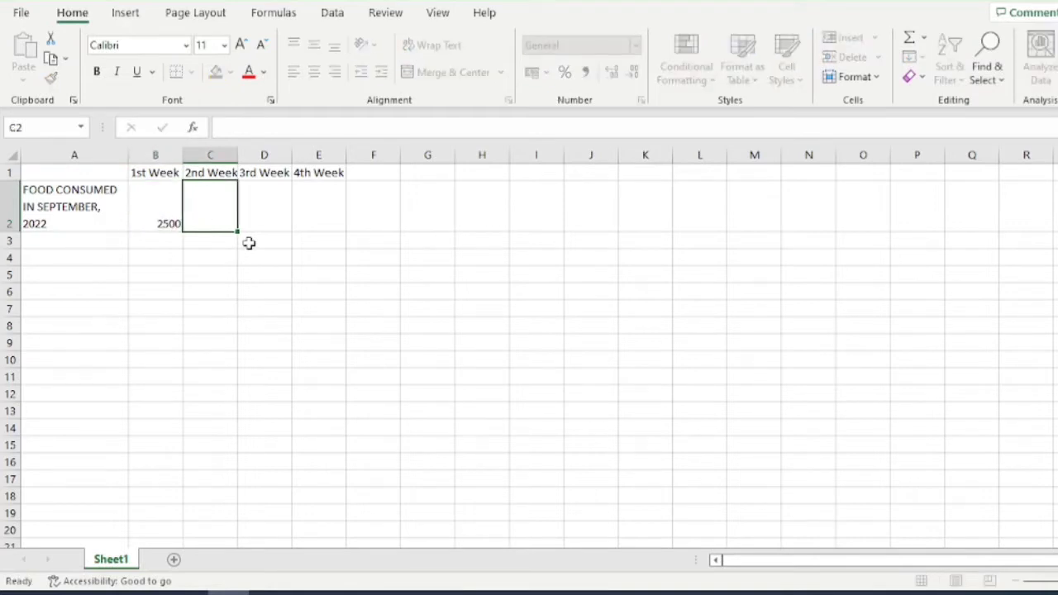
type("3000")
key("Tab")
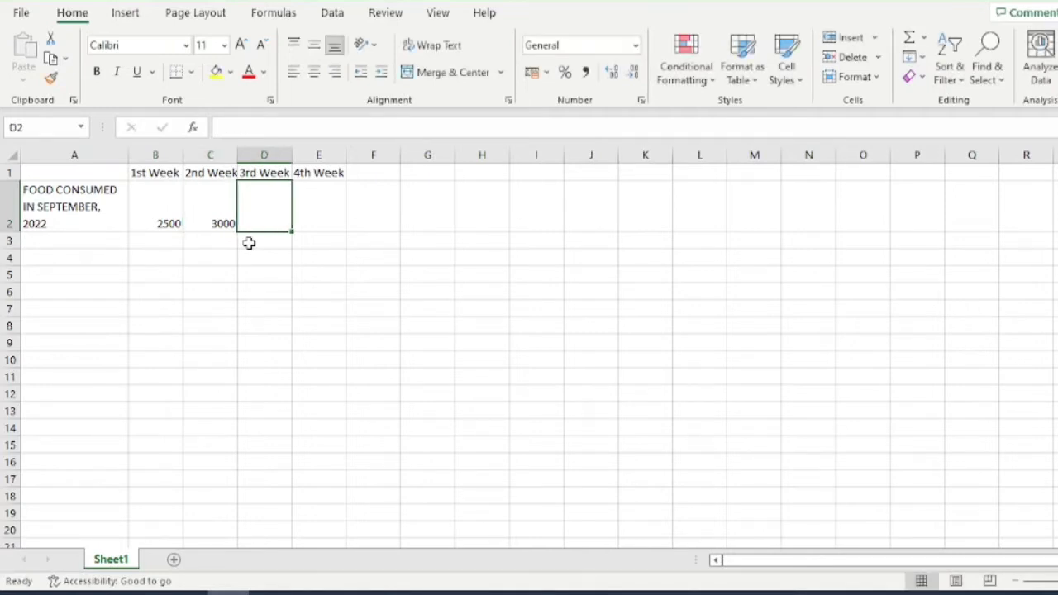
type("2000")
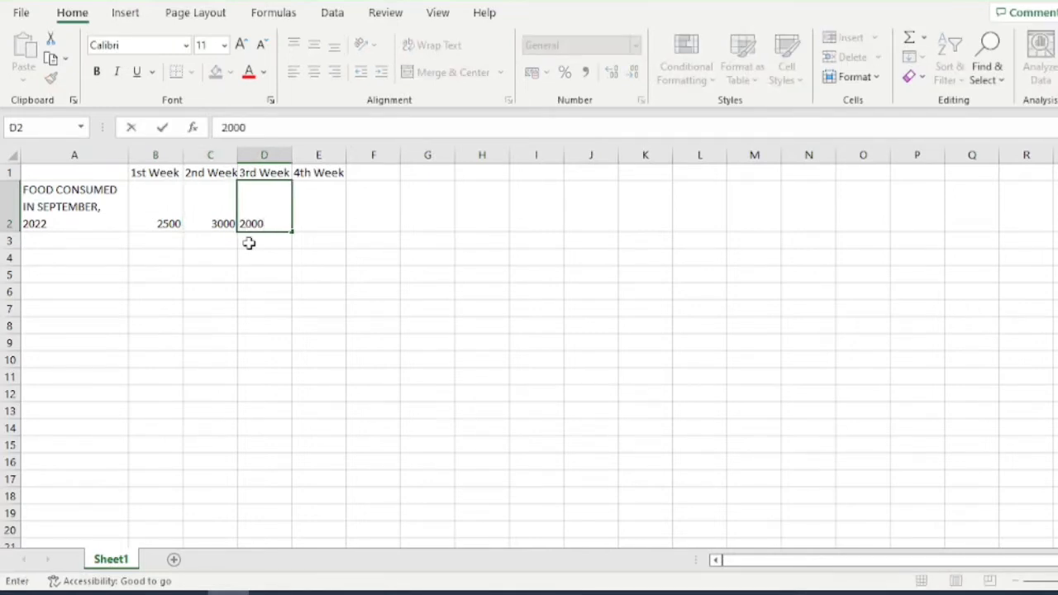
key("Tab")
type("3500")
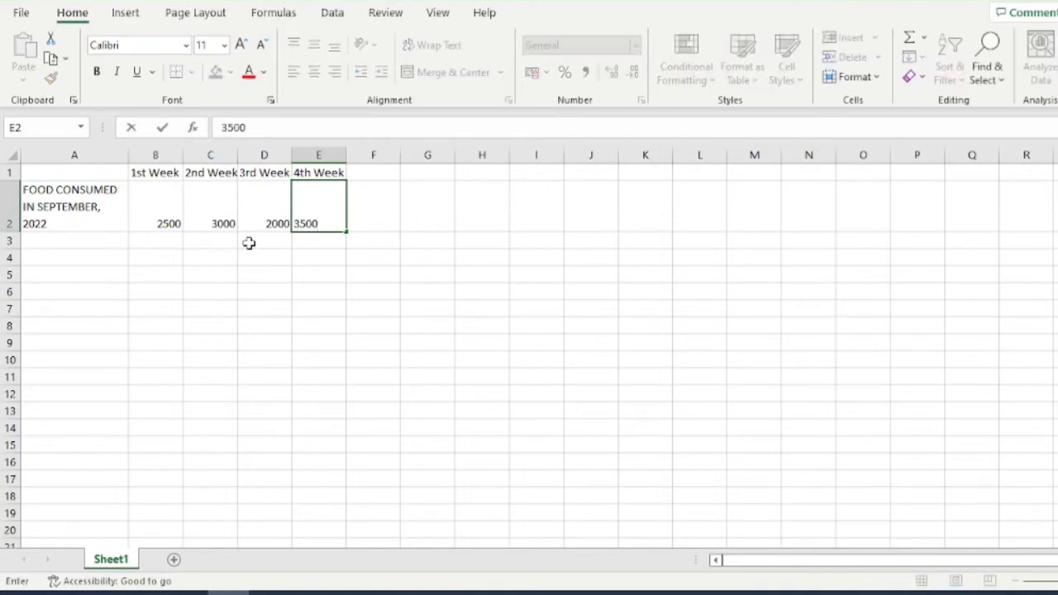
key("Tab")
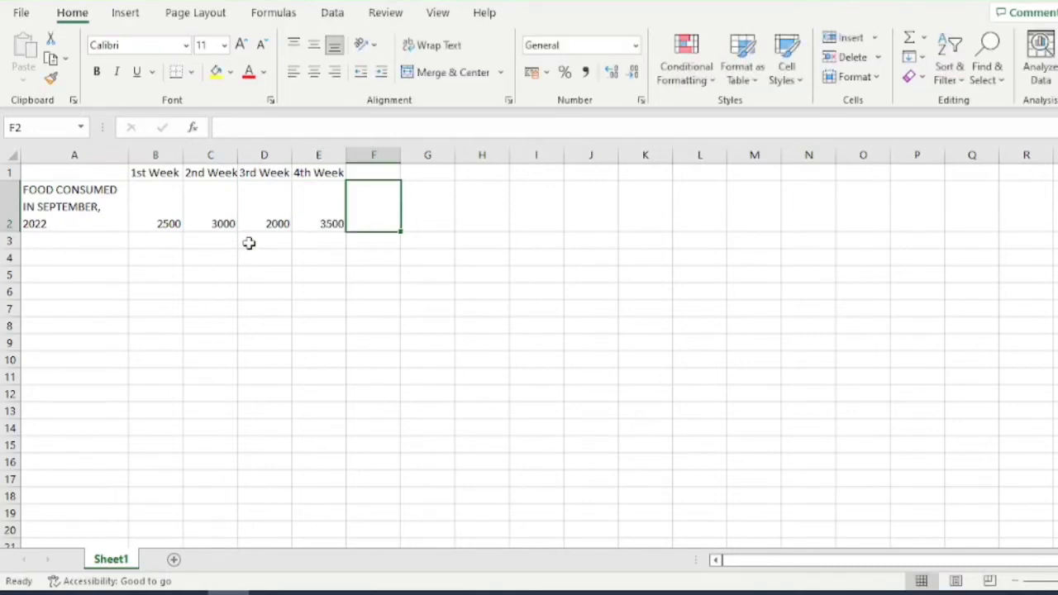
left_click(264, 448)
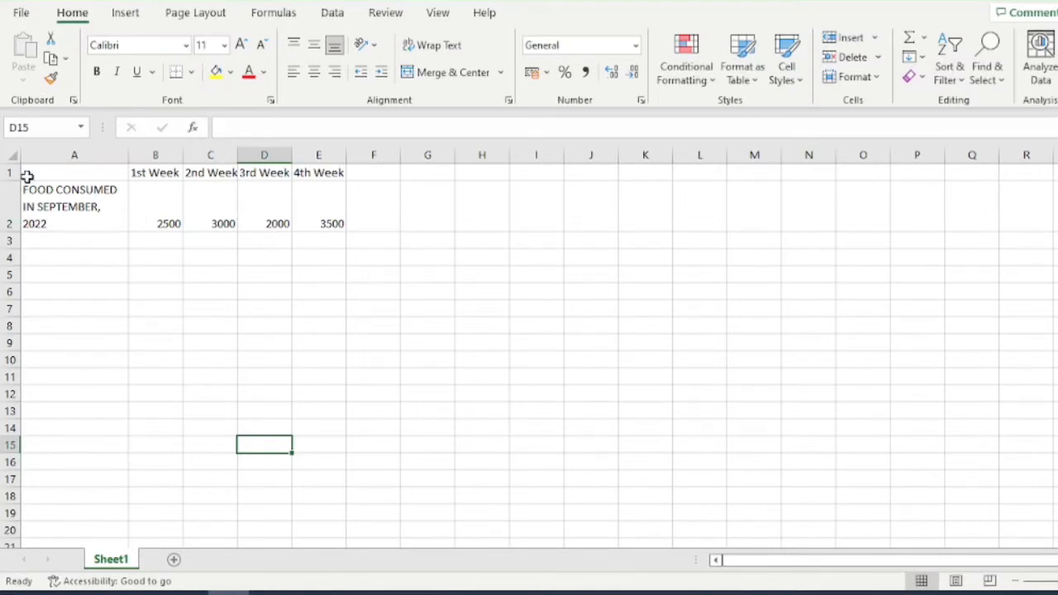
Insert a basic 2-D pie chart from the data in A1:E2.
left_click_drag(43, 172, 314, 220)
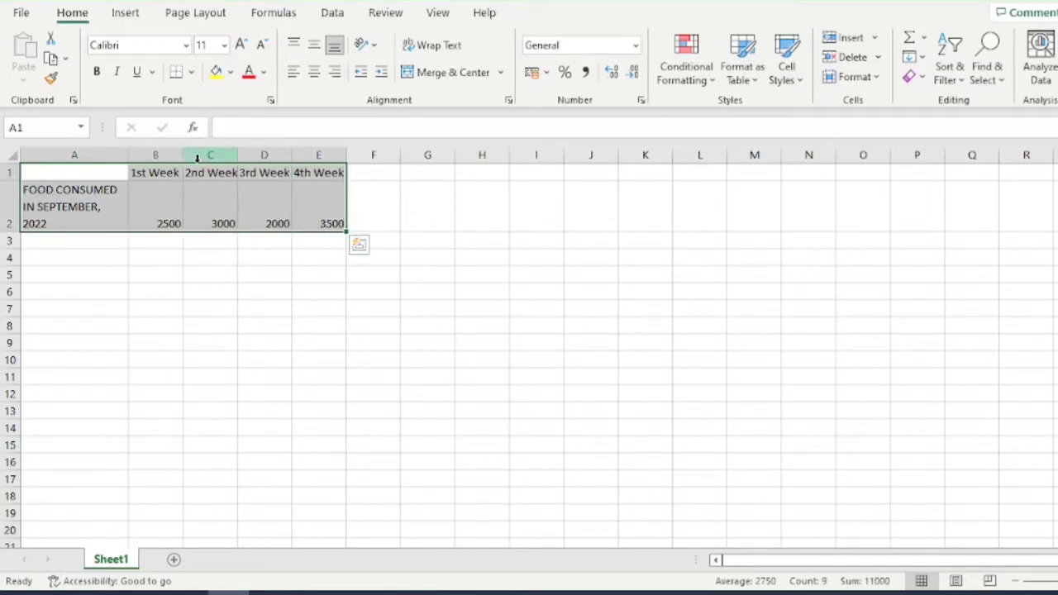
left_click(132, 15)
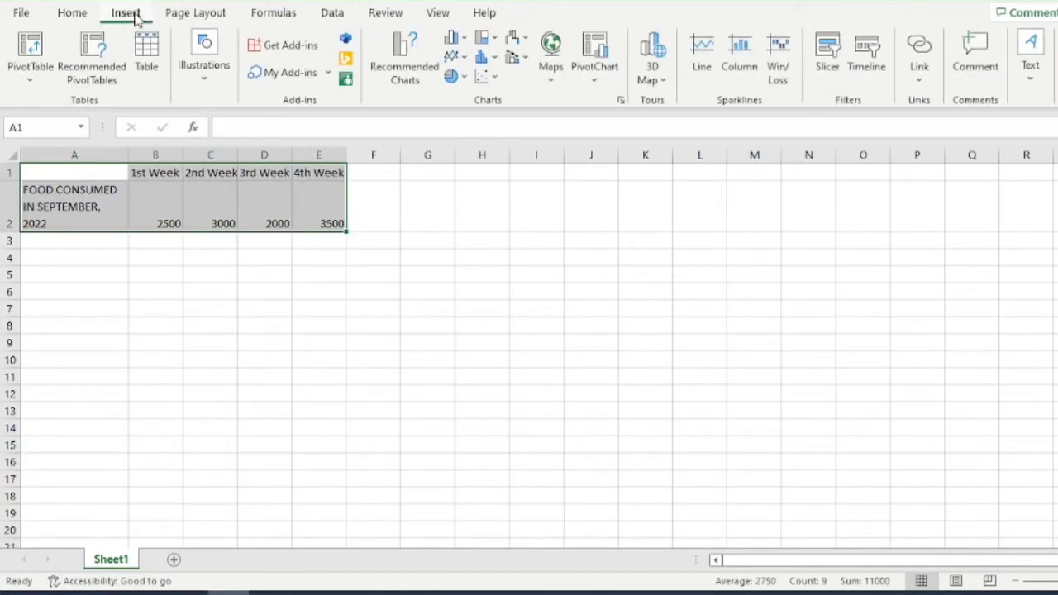
left_click(465, 78)
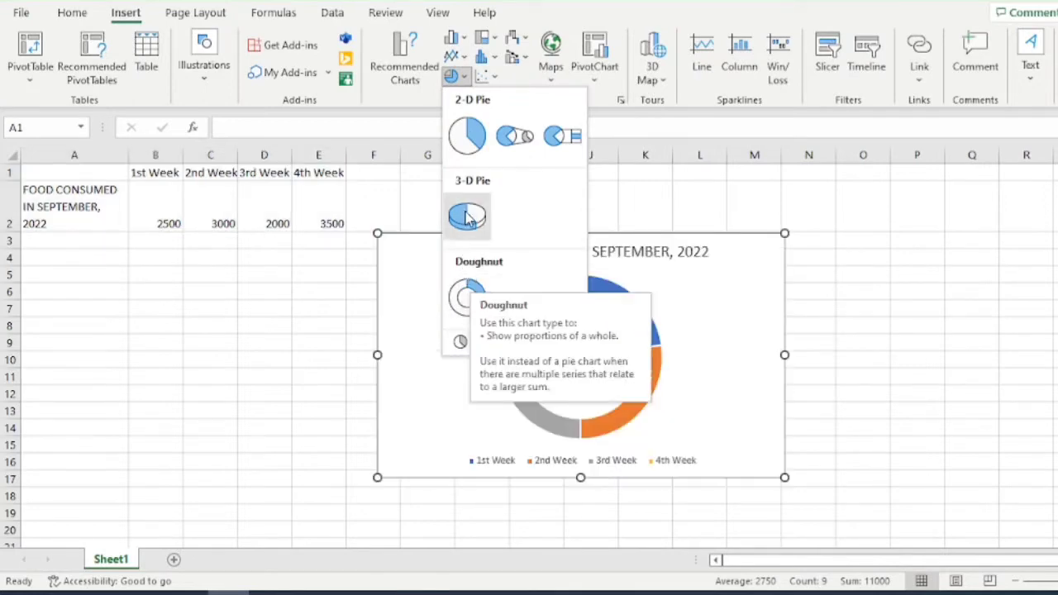
left_click(471, 136)
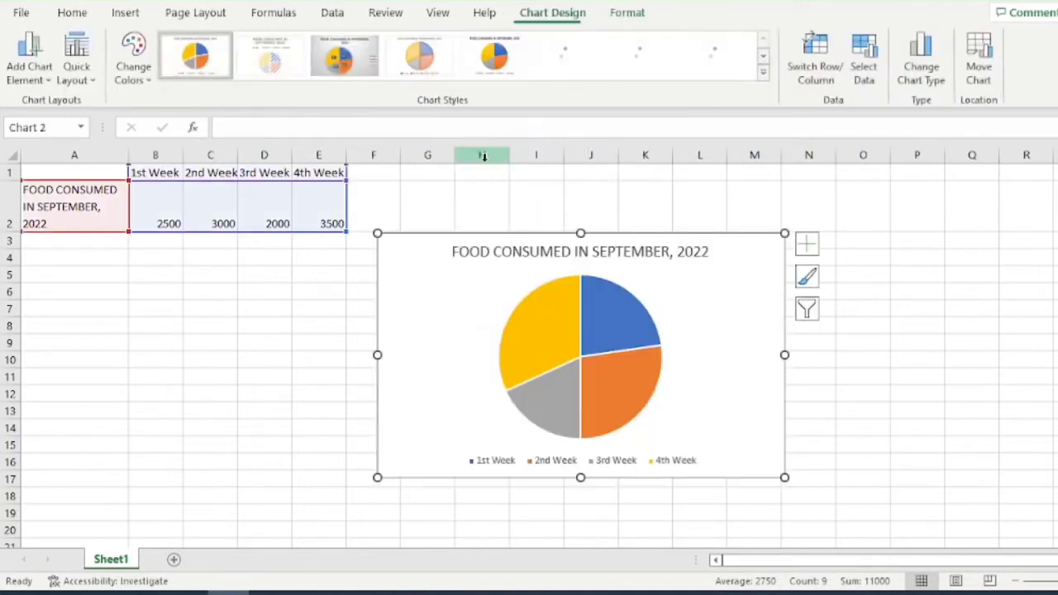
Move the pie chart beside the data and enlarge it to span columns G to O, and turn on its data labels.
left_click_drag(548, 236, 604, 196)
left_click_drag(834, 445, 887, 484)
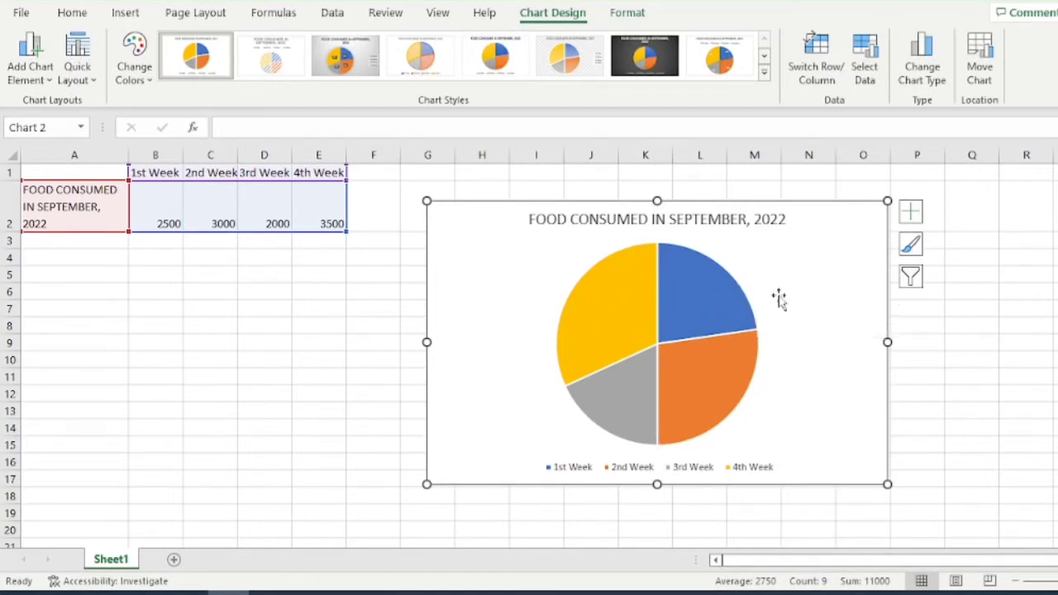
left_click(912, 214)
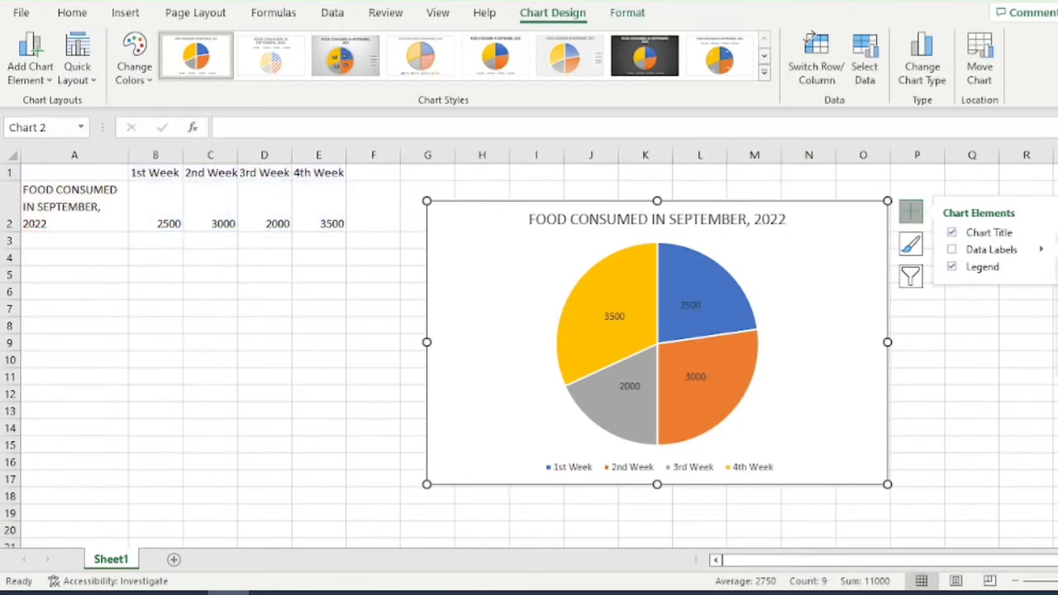
left_click(952, 250)
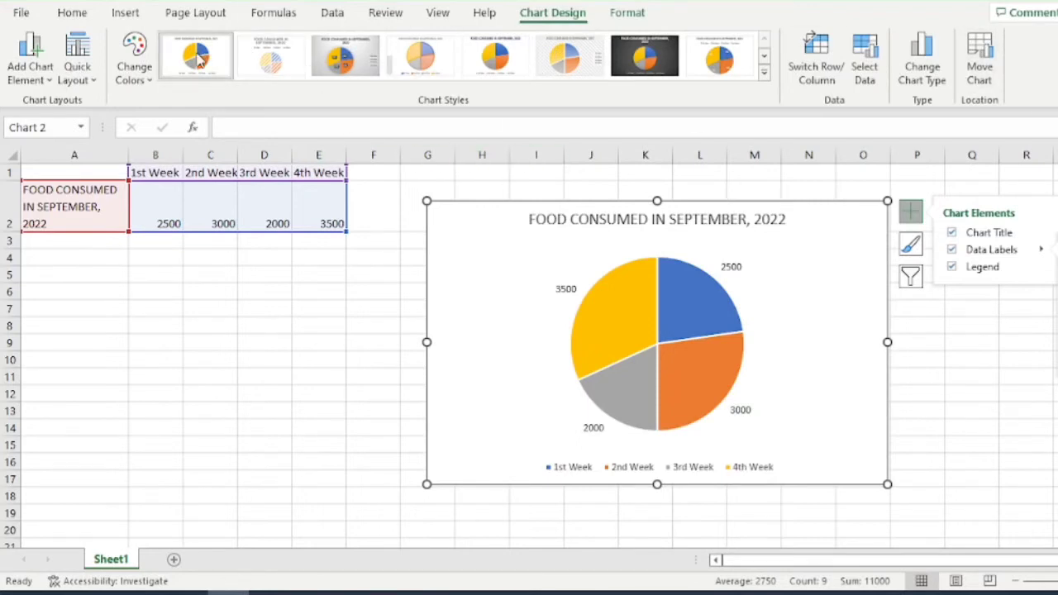
Try the two neighbouring chart styles, apply the one with a light hatched background and side legend, and select the legend.
left_click(758, 76)
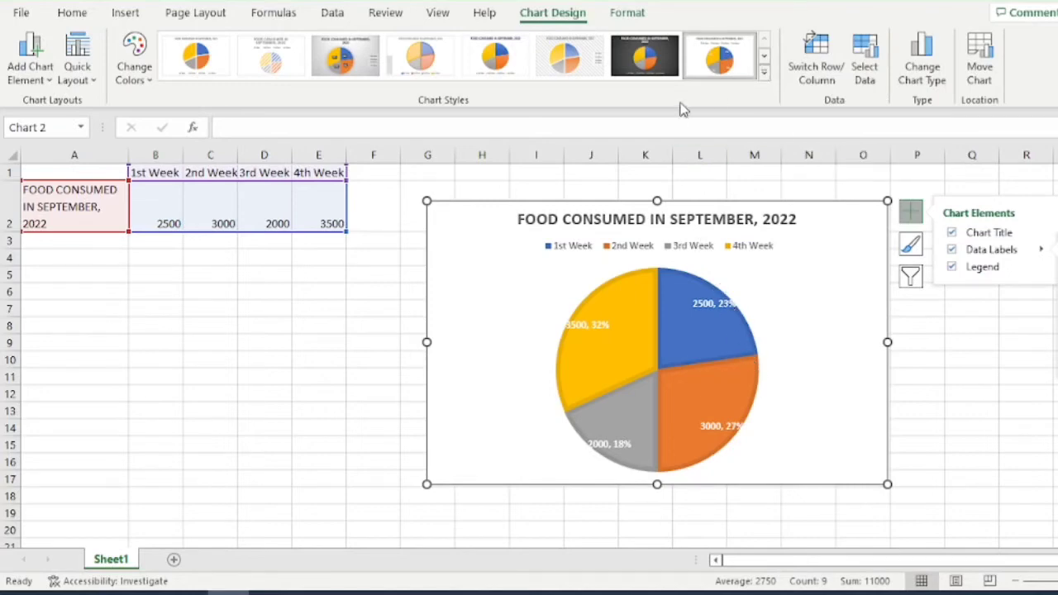
left_click(645, 58)
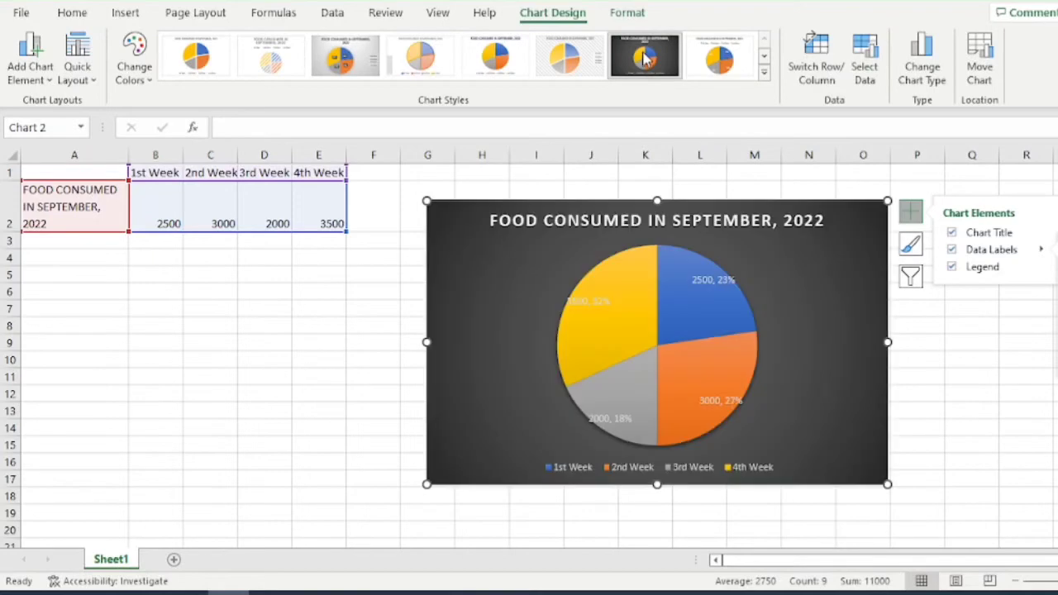
left_click(567, 66)
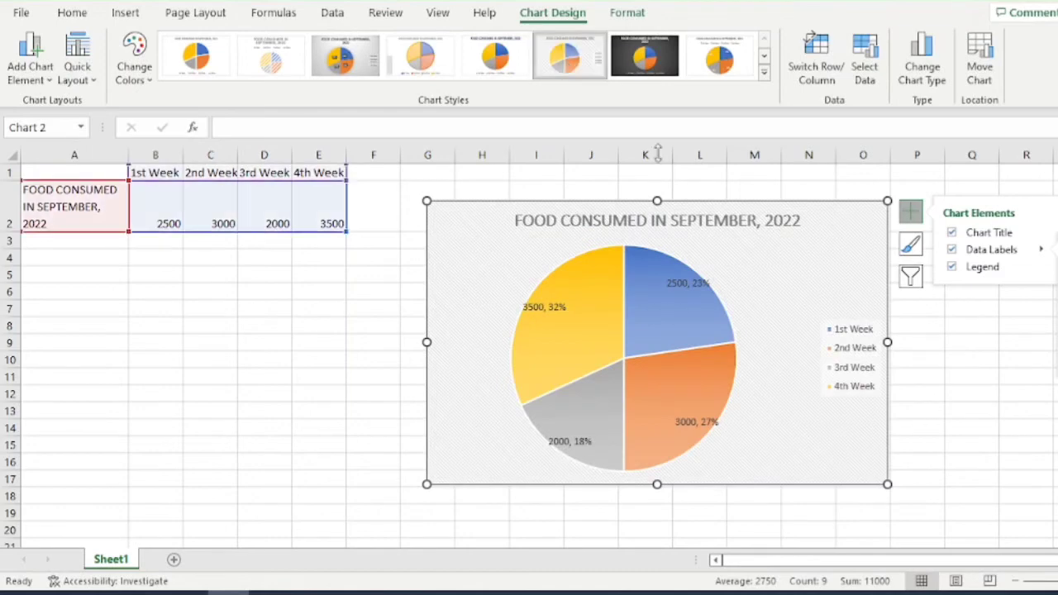
left_click(833, 351)
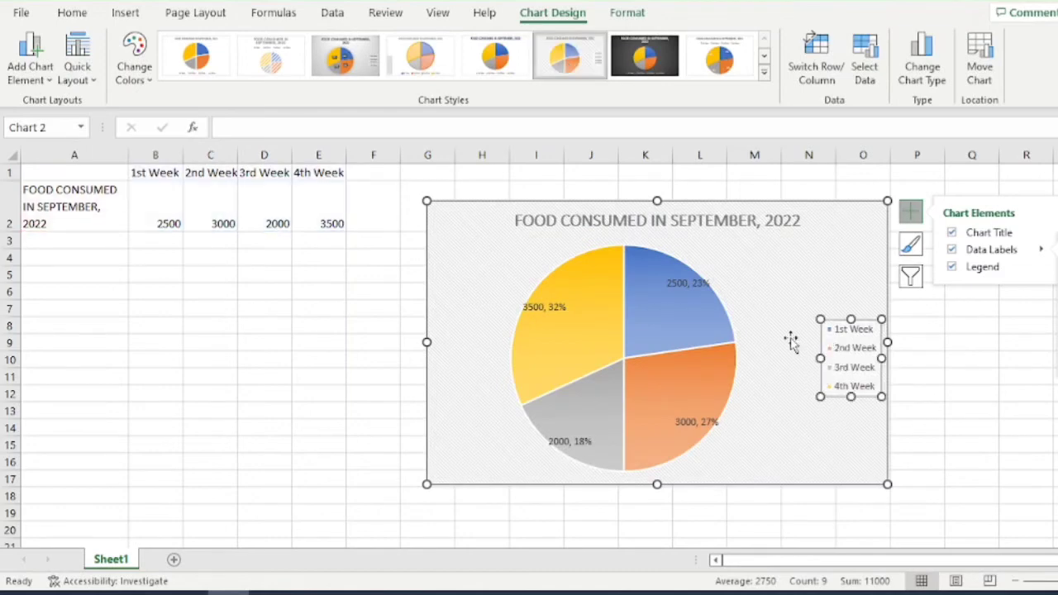
Try several other chart styles and apply the white-background one with category, value and percentage labels outside the slices in matching colours.
left_click(420, 57)
left_click(713, 65)
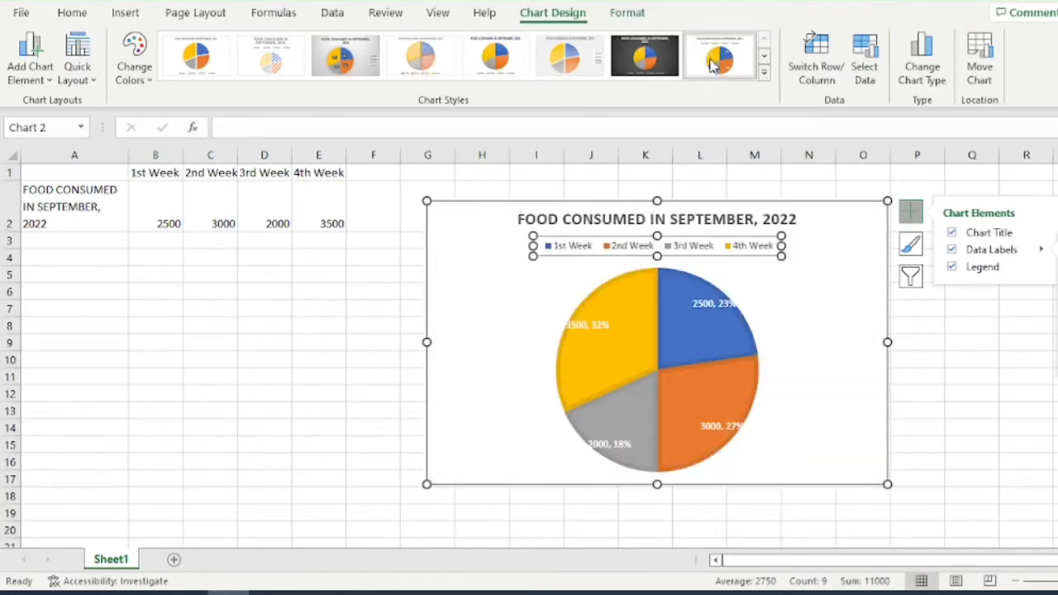
left_click(765, 73)
left_click(409, 99)
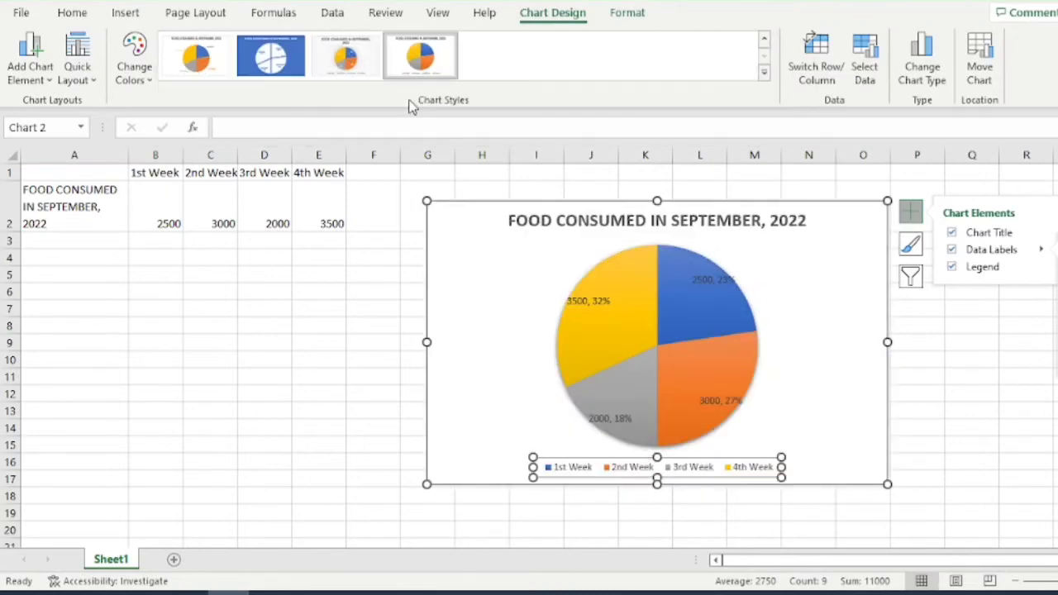
left_click(344, 72)
left_click(273, 67)
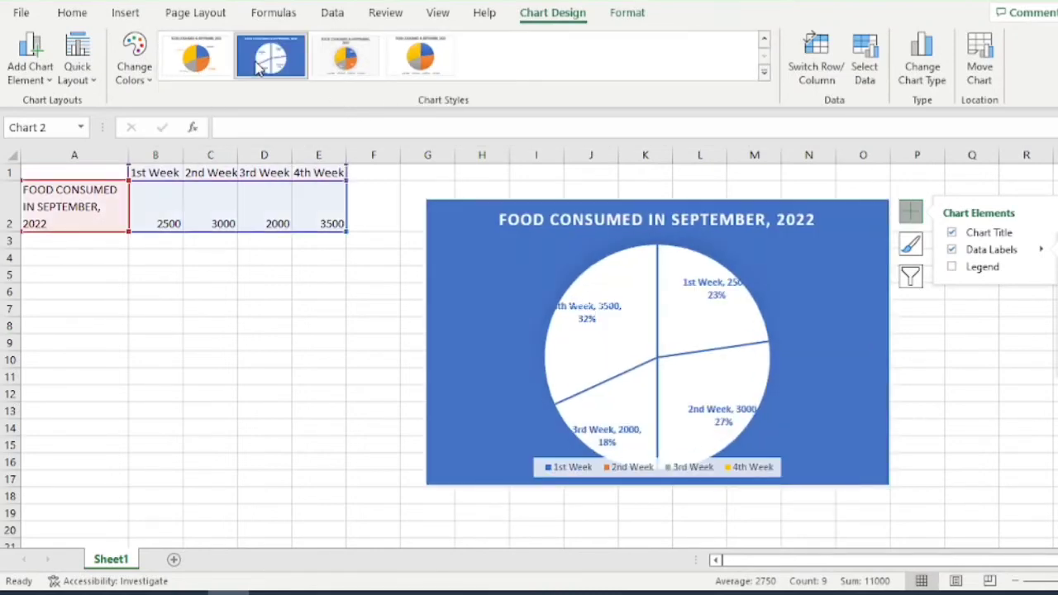
left_click(199, 61)
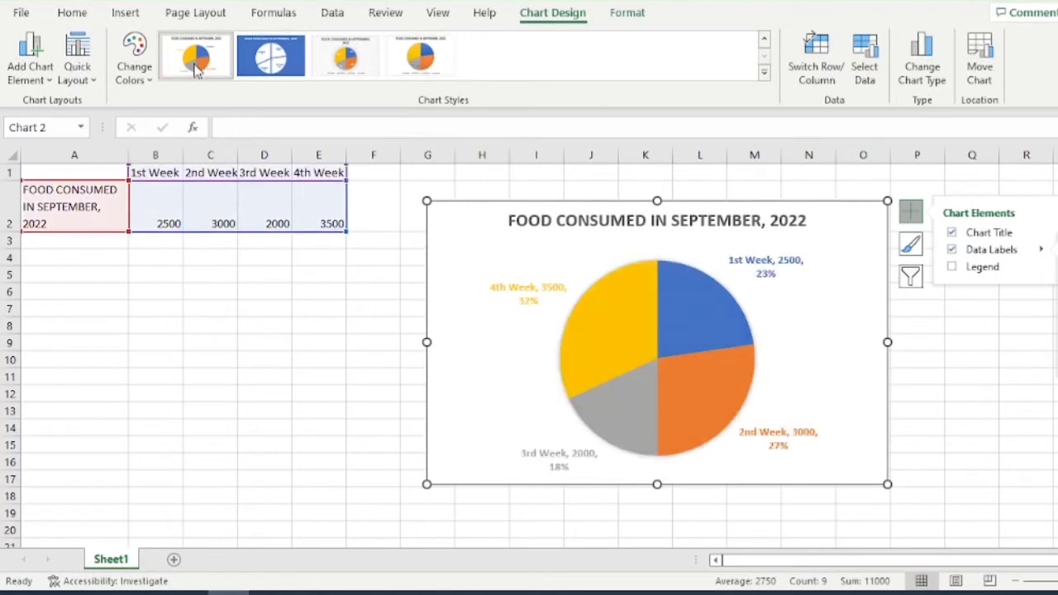
Recolour the pie chart with the colorful palette of orange, yellow, green and brown.
left_click(139, 76)
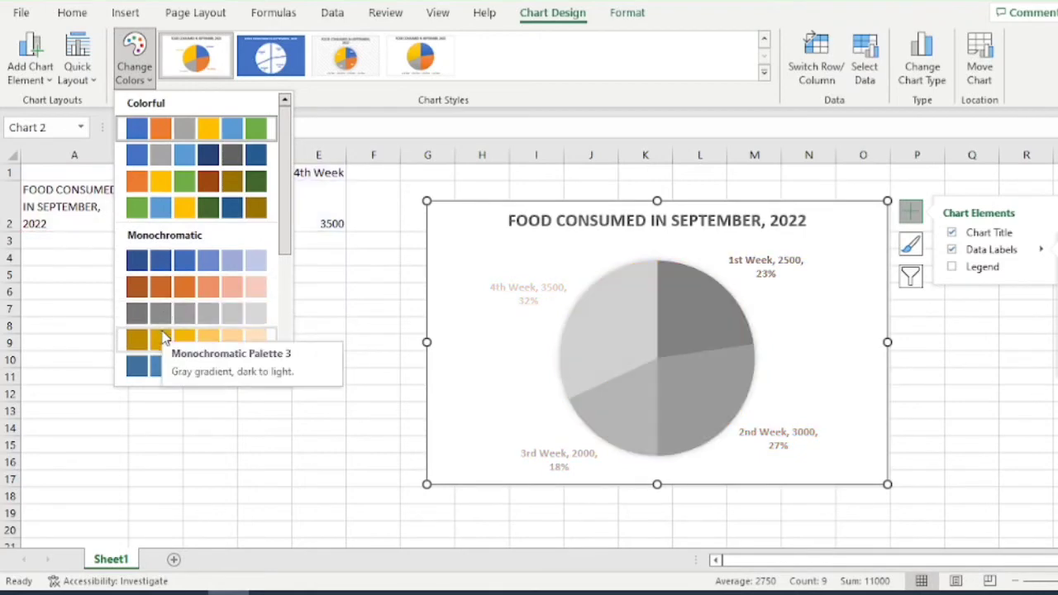
left_click(207, 183)
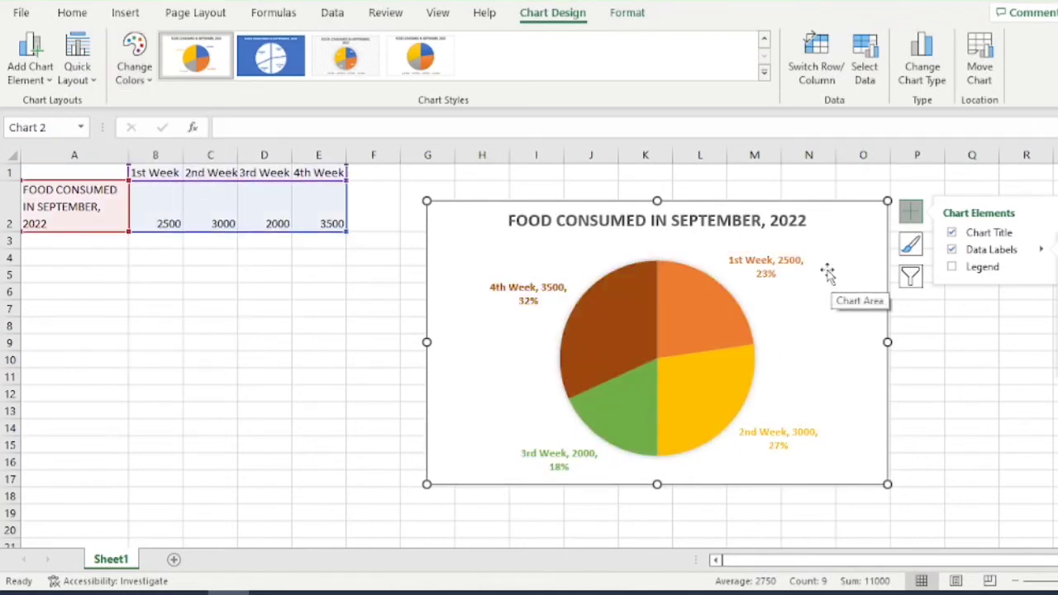
Move the pie chart slightly closer to the data so it starts in column F, and copy the chart.
left_click(812, 242)
left_click_drag(812, 242, 766, 234)
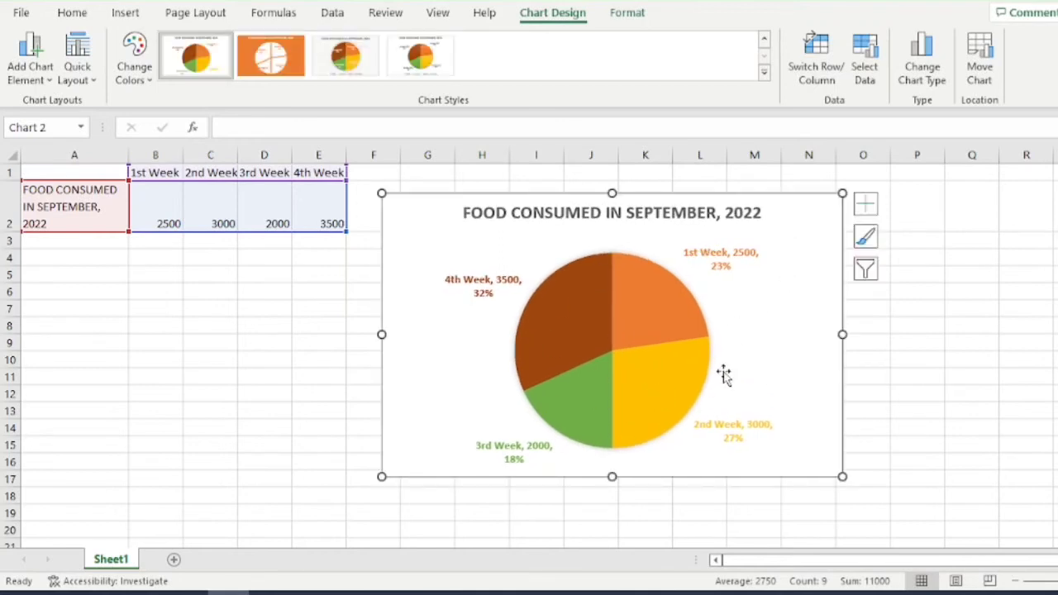
right_click(759, 325)
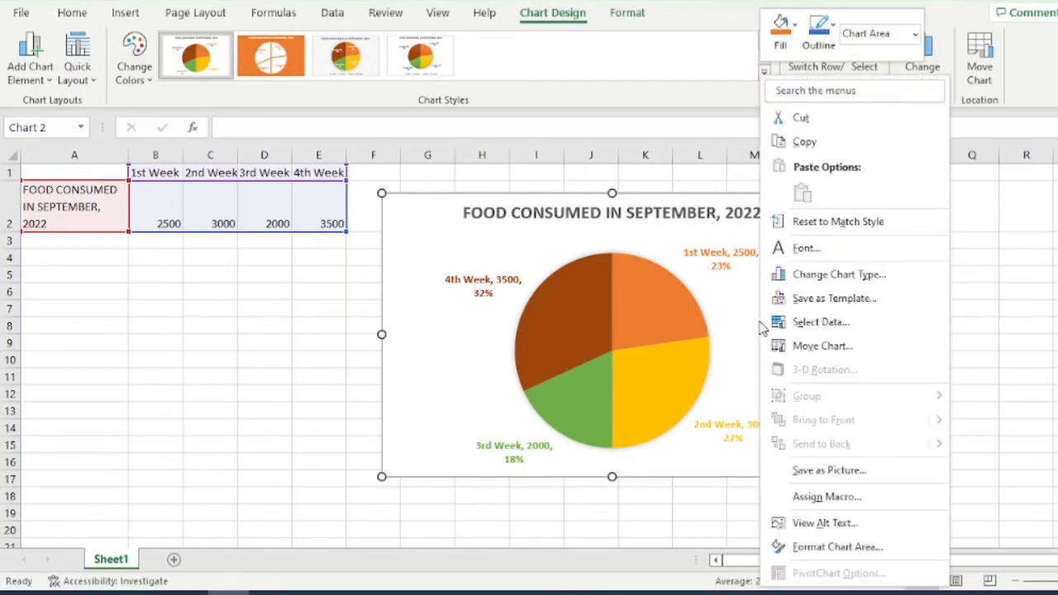
left_click(849, 142)
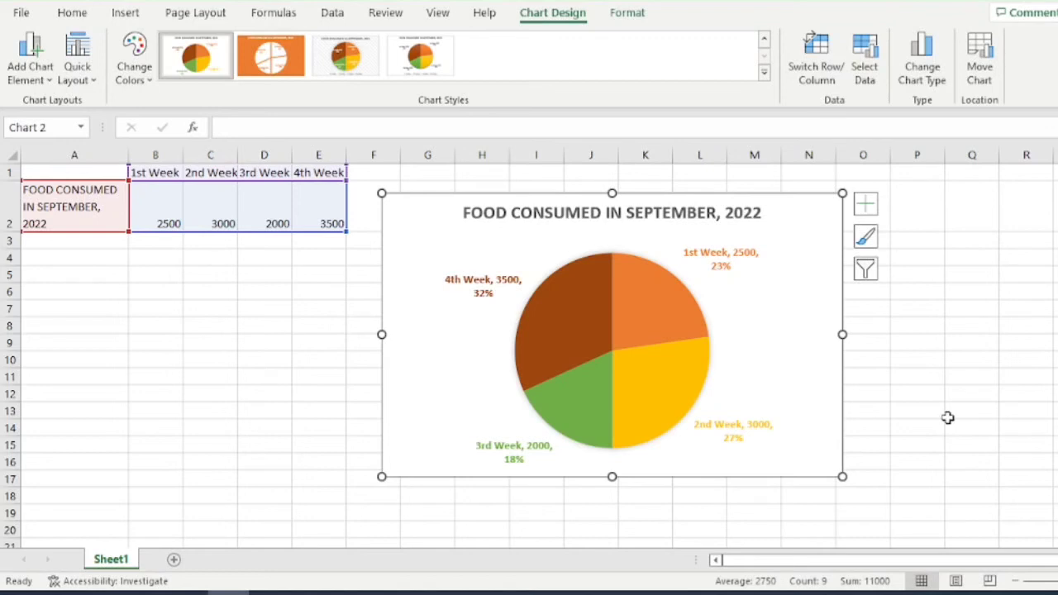
left_click(145, 354)
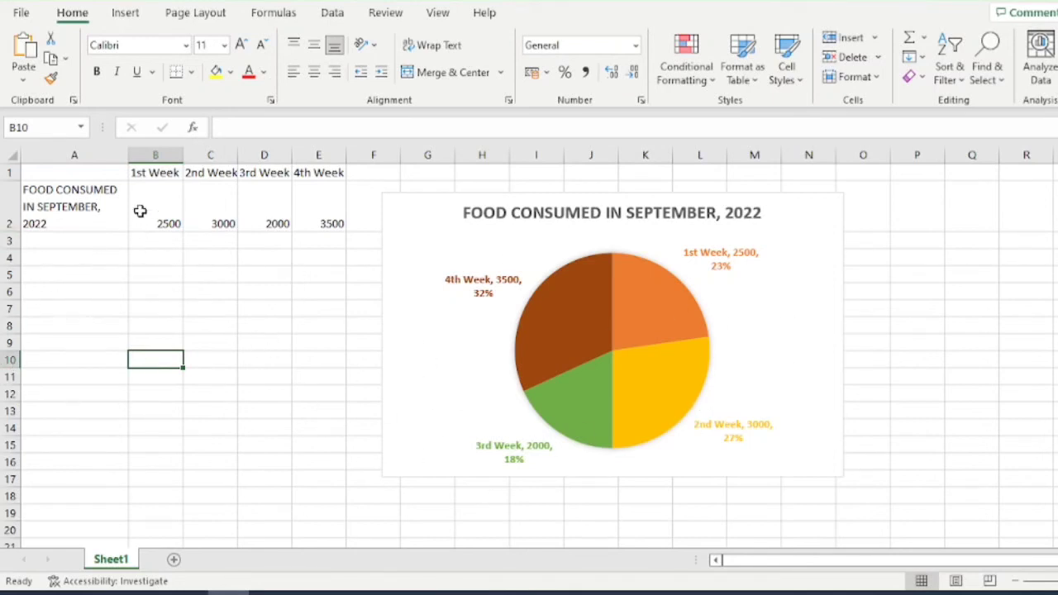
left_click(165, 152)
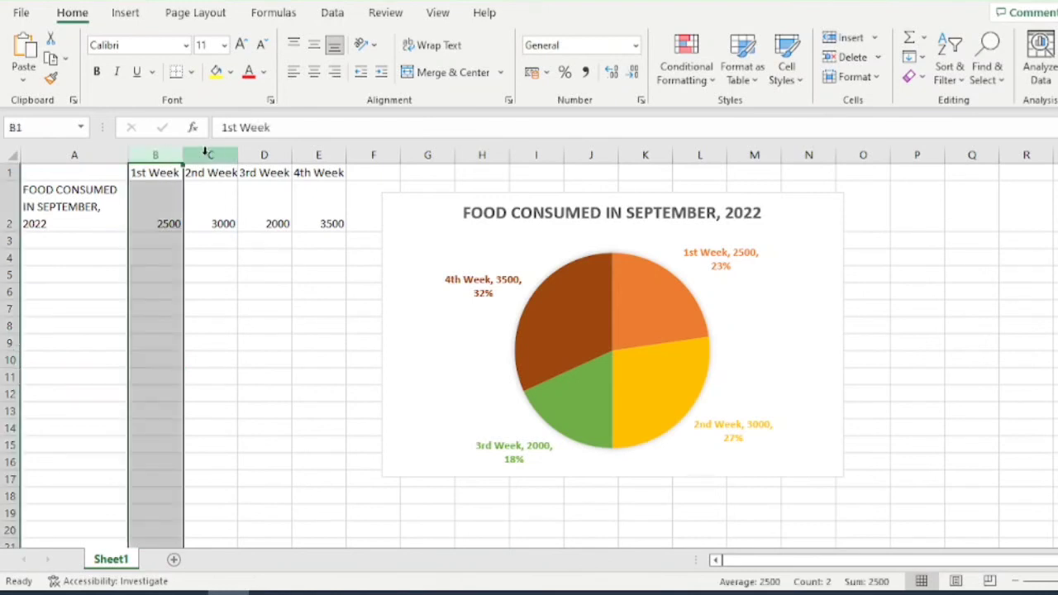
left_click(209, 154)
left_click(7, 206)
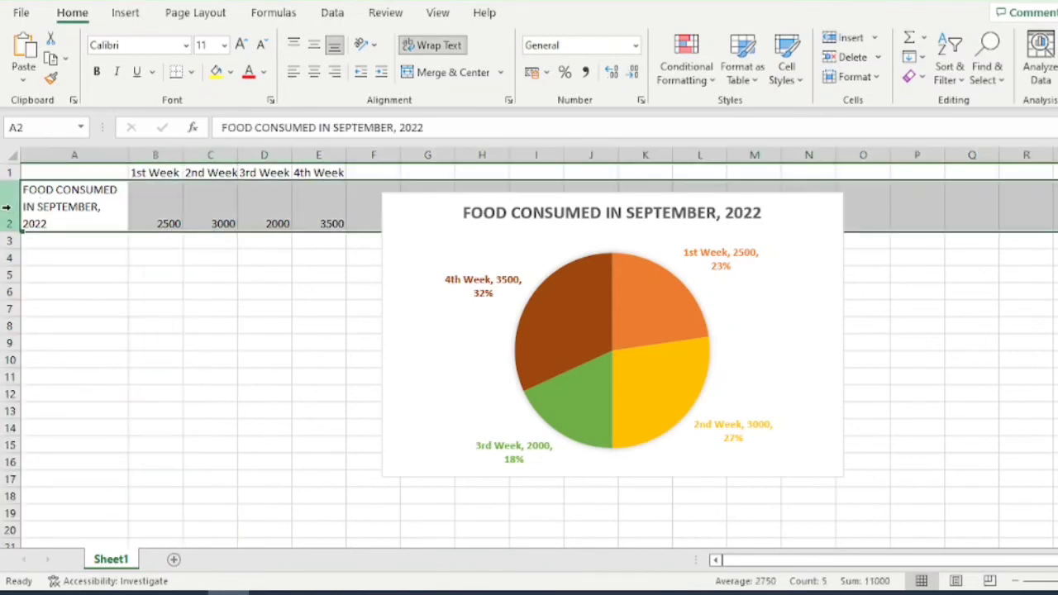
left_click(643, 344)
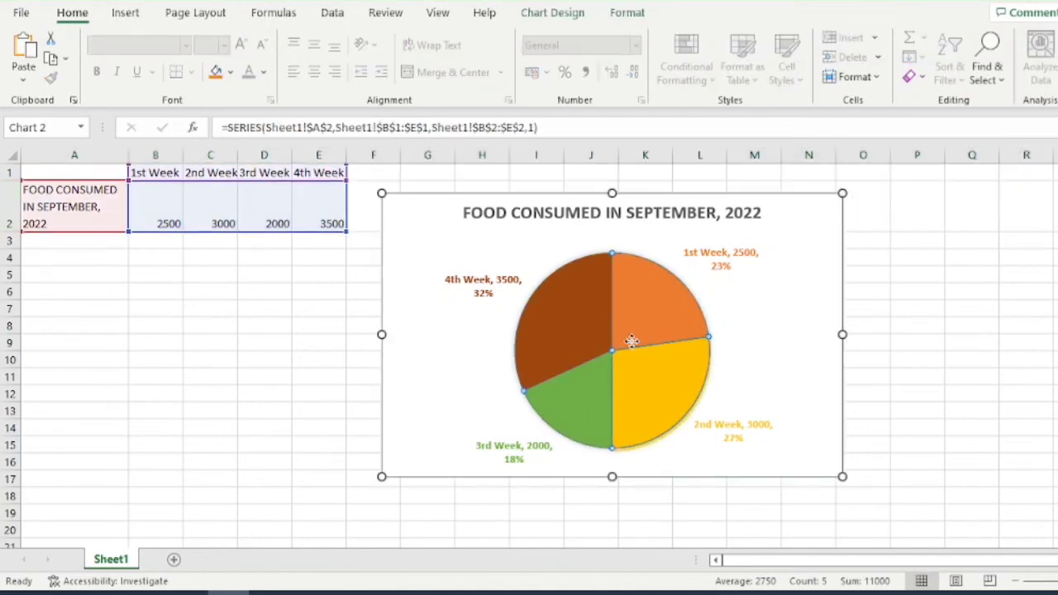
left_click_drag(636, 344, 643, 350)
left_click(1011, 401)
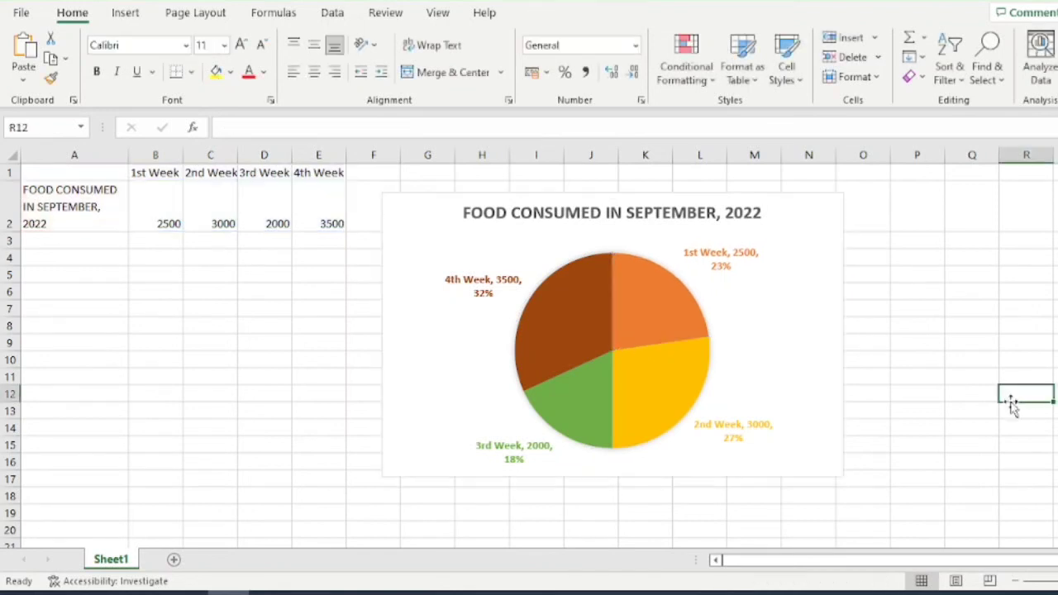